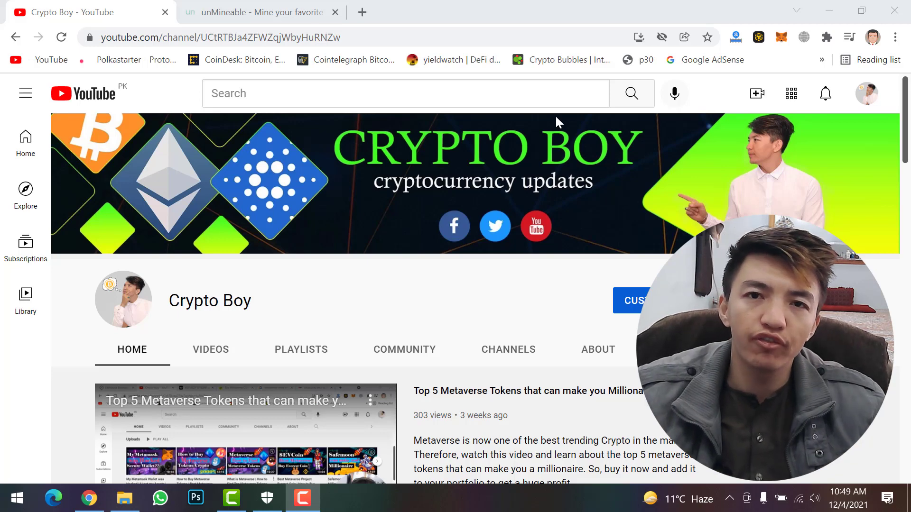
Switch to the unMineable coins tab listing PancakeSwap, SafeMoon and Solana.
{"action": "key", "text": "ctrl+Tab"}
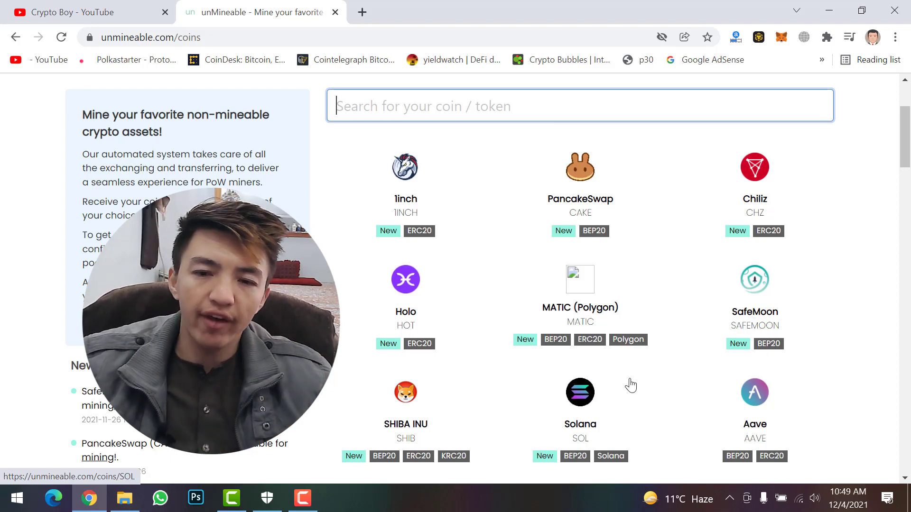
{"action": "scroll", "coordinate": [630, 385], "scroll_direction": "down", "scroll_amount": 7}
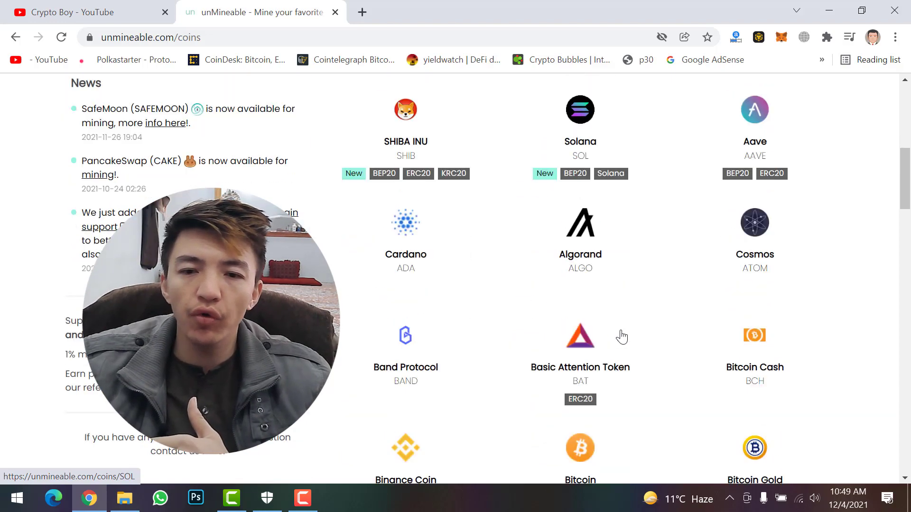
{"action": "scroll", "coordinate": [623, 336], "scroll_direction": "down", "scroll_amount": 1}
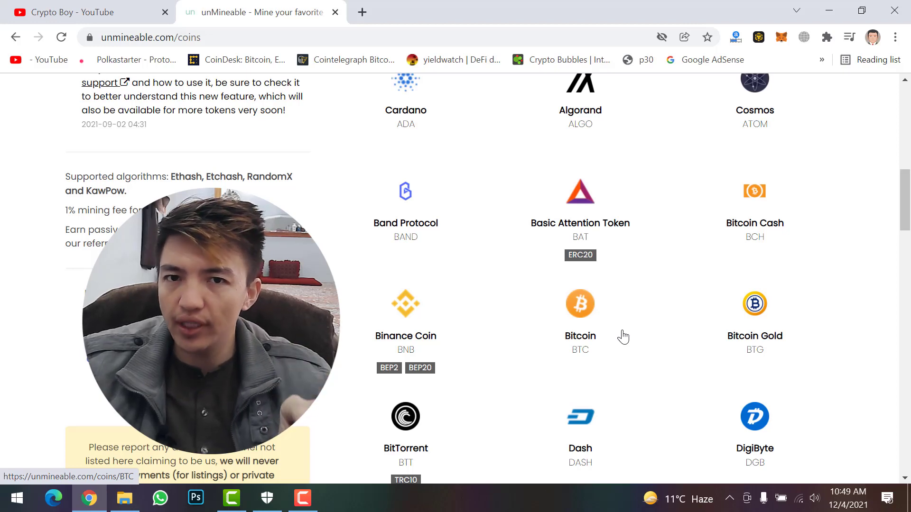
{"action": "scroll", "coordinate": [623, 337], "scroll_direction": "down", "scroll_amount": 12}
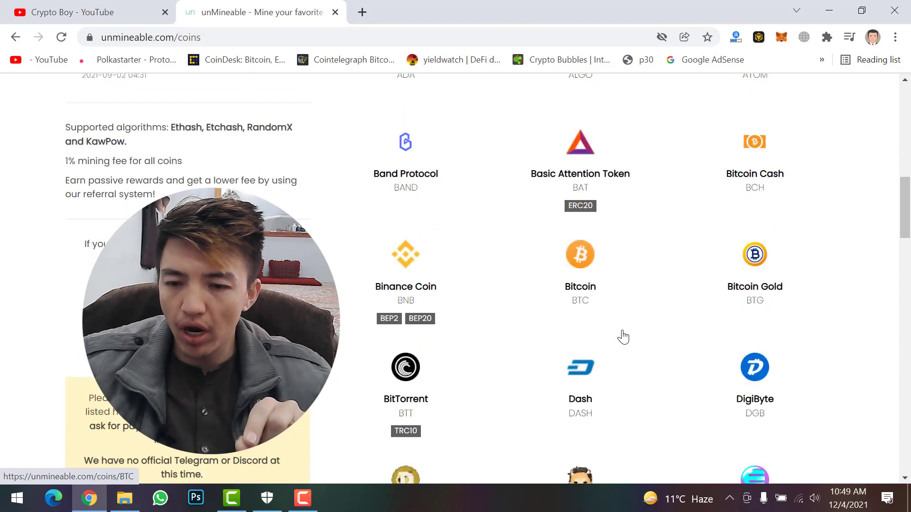
{"action": "scroll", "coordinate": [623, 337], "scroll_direction": "down", "scroll_amount": 20}
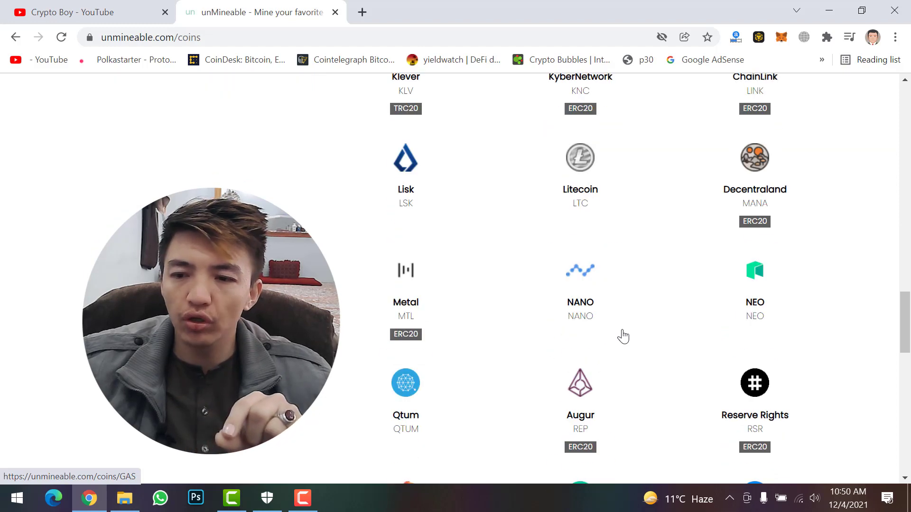
{"action": "scroll", "coordinate": [623, 337], "scroll_direction": "down", "scroll_amount": 2}
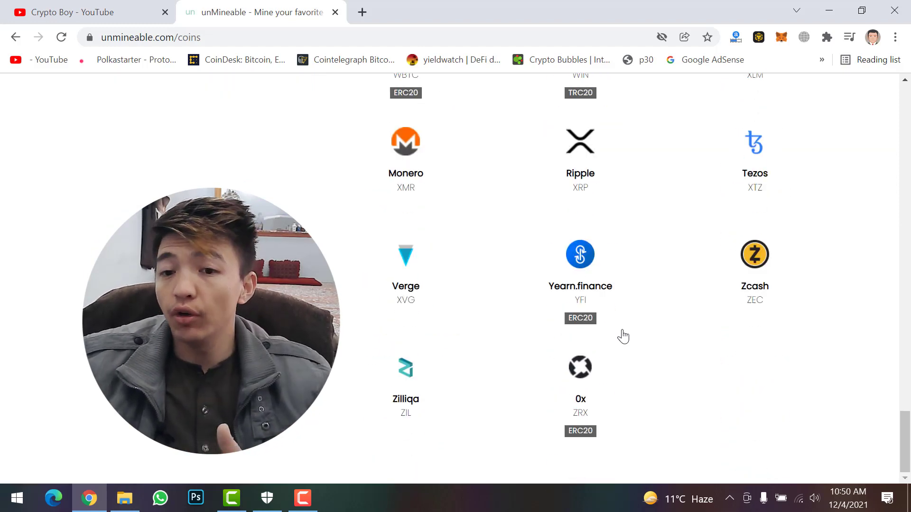
{"action": "scroll", "coordinate": [623, 336], "scroll_direction": "up", "scroll_amount": 20}
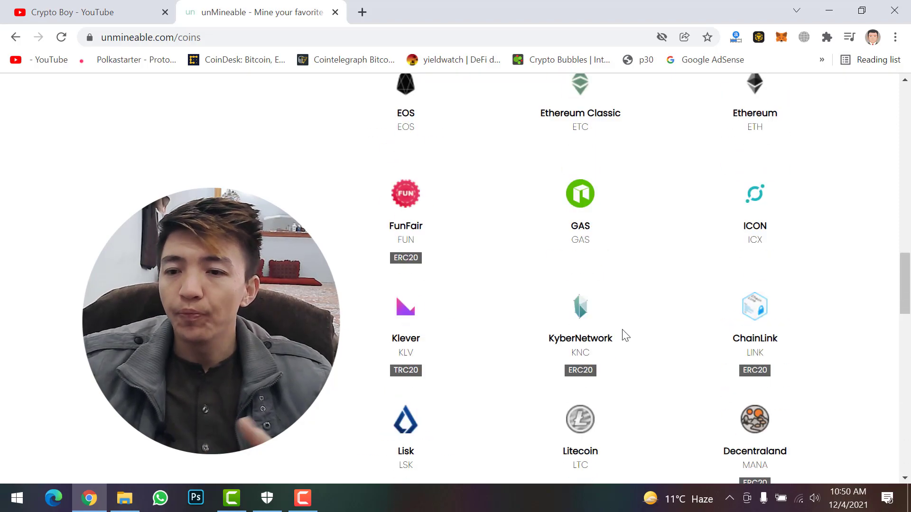
{"action": "scroll", "coordinate": [623, 332], "scroll_direction": "up", "scroll_amount": 12}
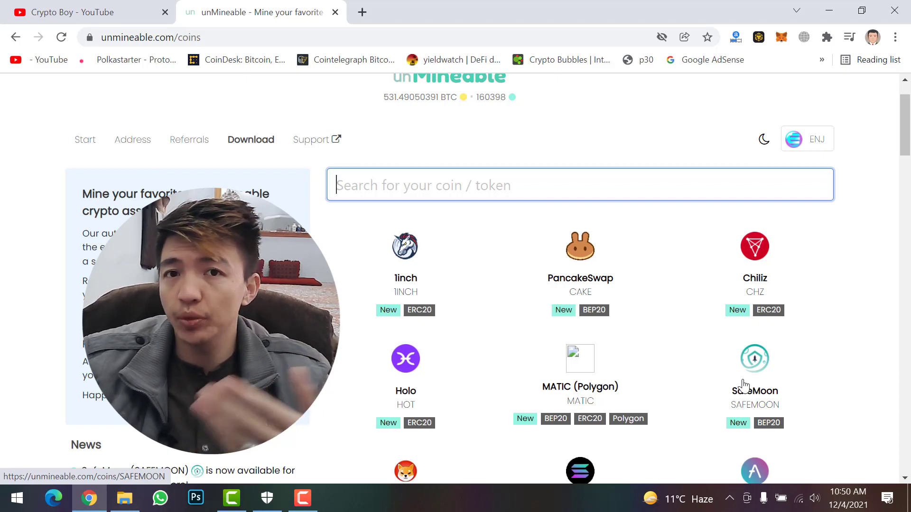
Open Downloads in File Explorer and select the new unmineable folder.
{"action": "key", "text": "super+e"}
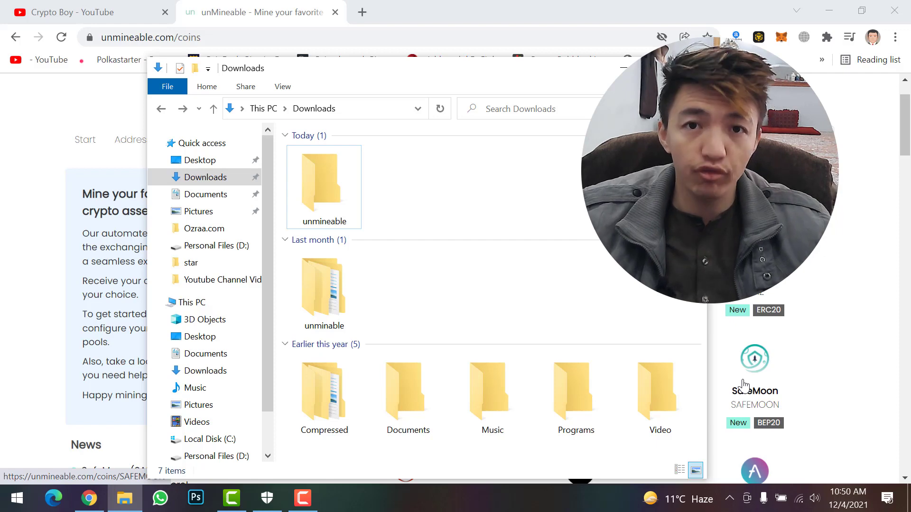
{"action": "left_click", "coordinate": [325, 195]}
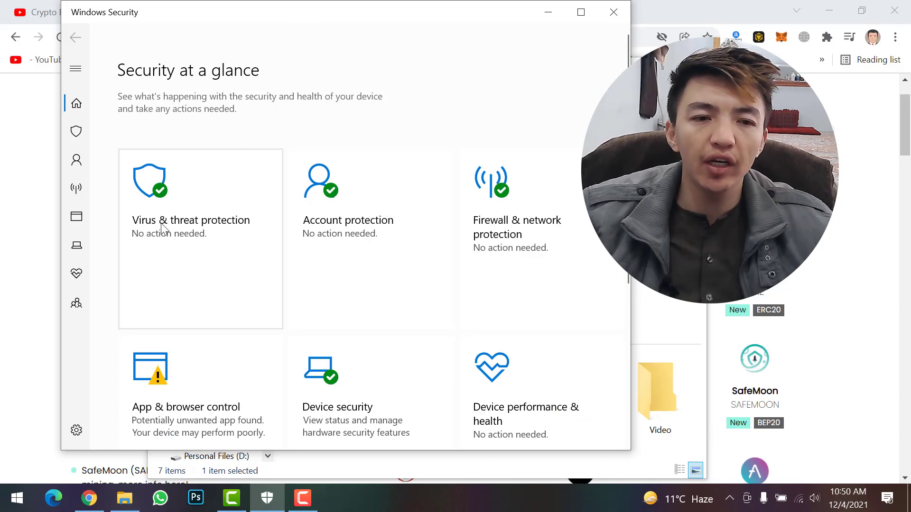
Add Downloads\unmineable as a Defender folder exclusion, then minimize Windows Security.
{"action": "left_click", "coordinate": [183, 228]}
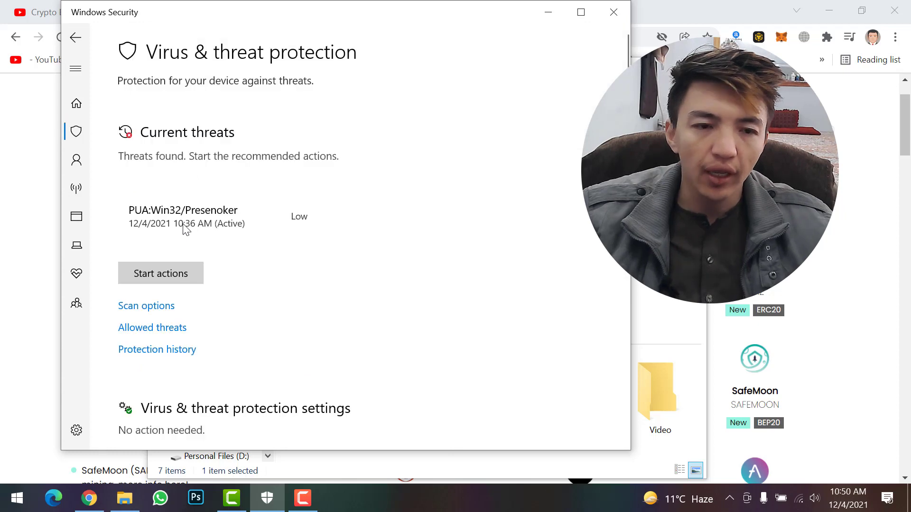
{"action": "scroll", "coordinate": [198, 246], "scroll_direction": "down", "scroll_amount": 5}
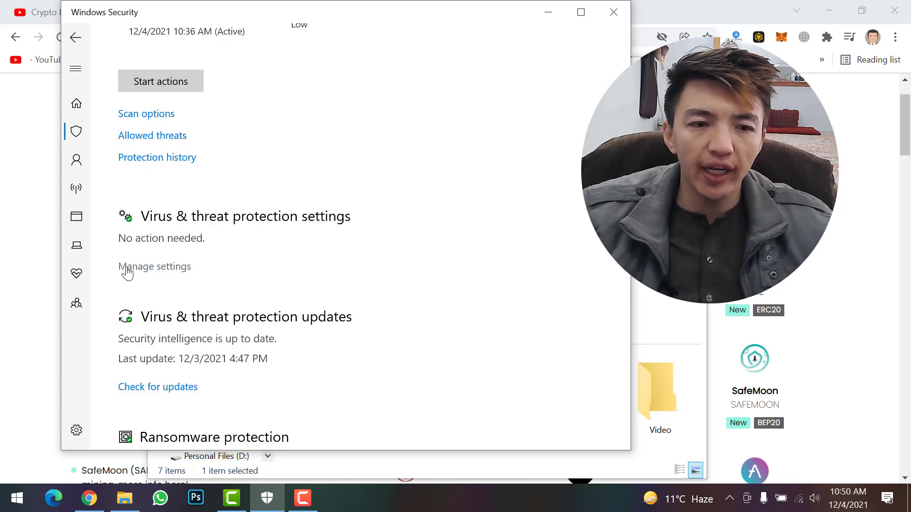
{"action": "left_click", "coordinate": [128, 266]}
{"action": "scroll", "coordinate": [163, 255], "scroll_direction": "down", "scroll_amount": 12}
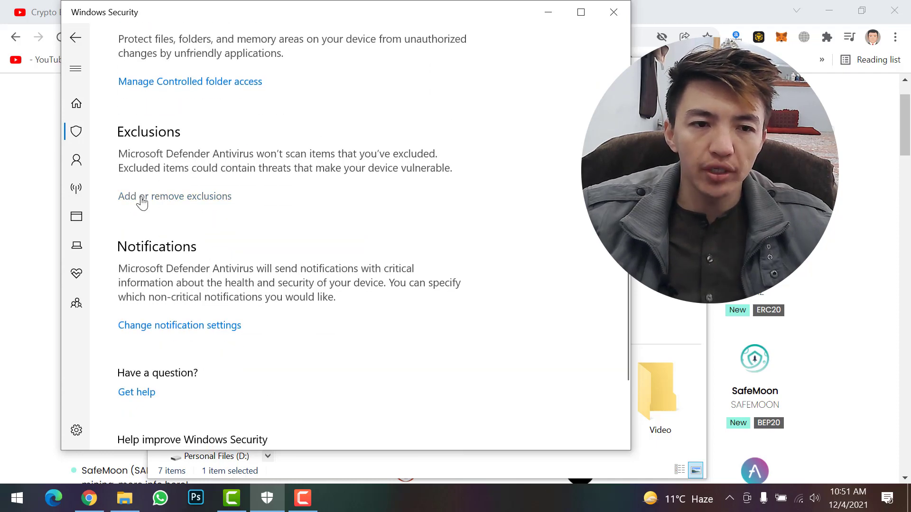
{"action": "left_click", "coordinate": [142, 197]}
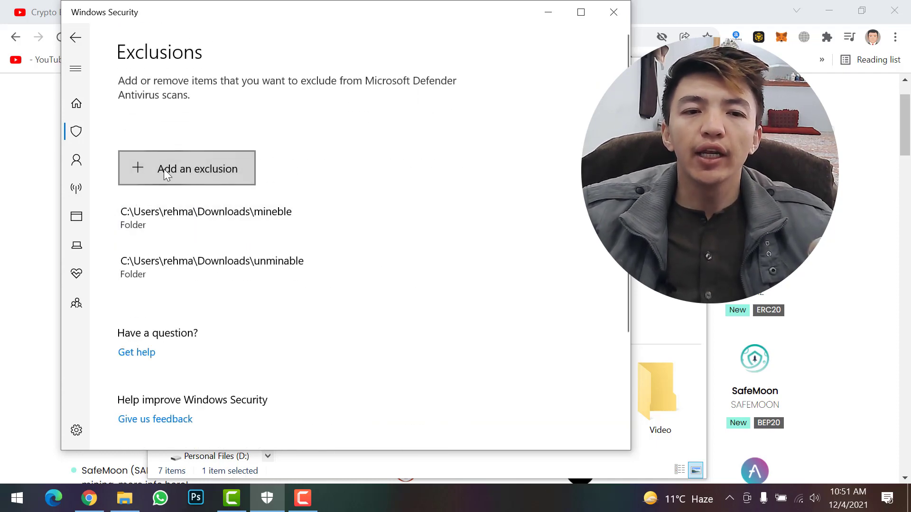
{"action": "left_click", "coordinate": [166, 169]}
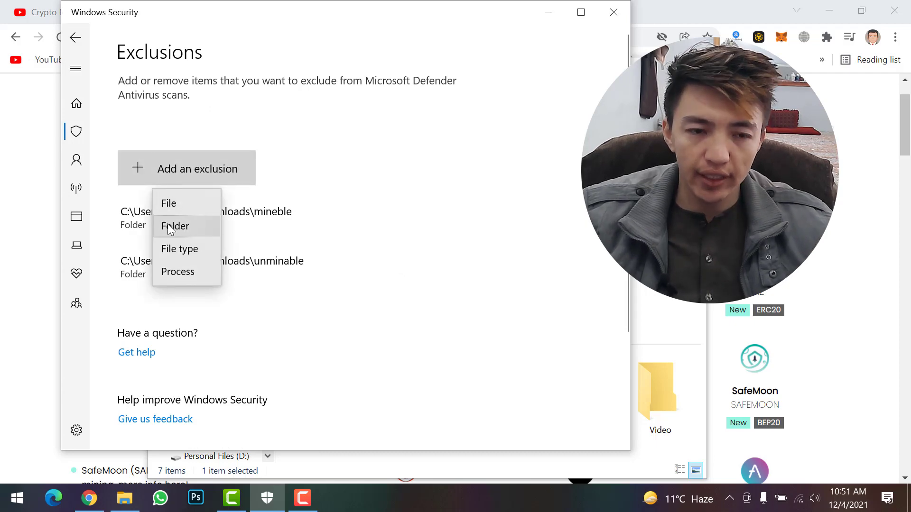
{"action": "left_click", "coordinate": [169, 227]}
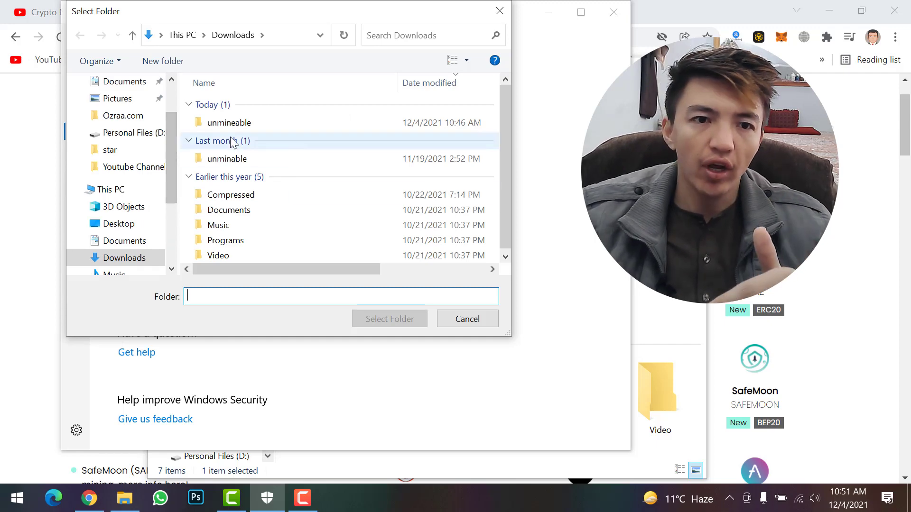
{"action": "left_click", "coordinate": [238, 123]}
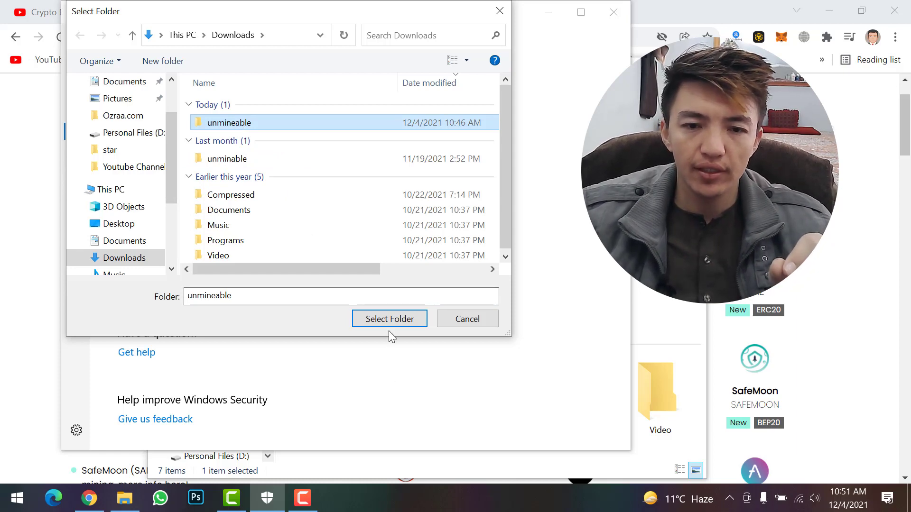
{"action": "left_click", "coordinate": [389, 318]}
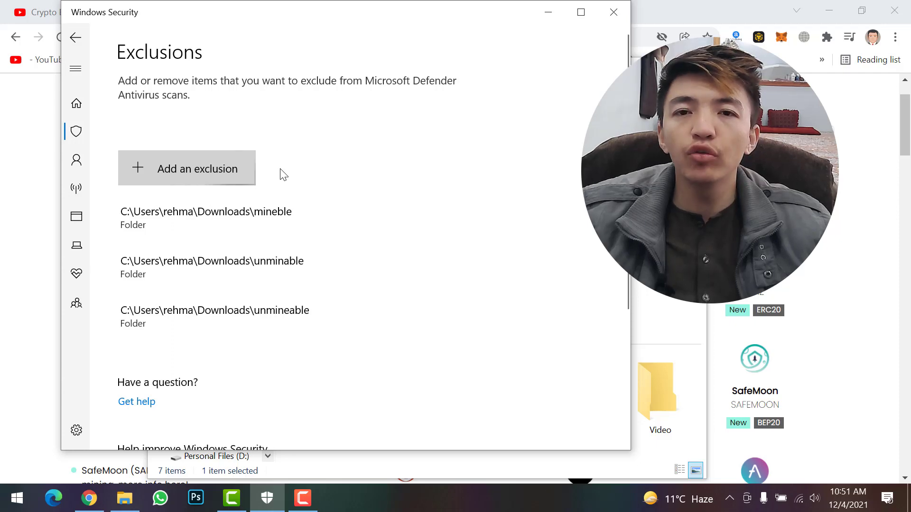
{"action": "left_click", "coordinate": [549, 13]}
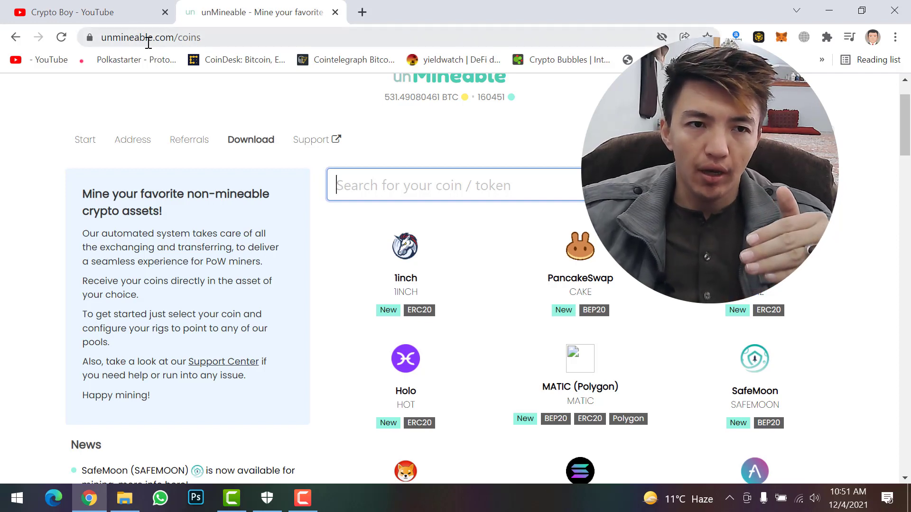
Save the v1.1.0-beta-mfi miner zip from the Download page into Downloads\unmineable.
{"action": "left_click", "coordinate": [250, 139]}
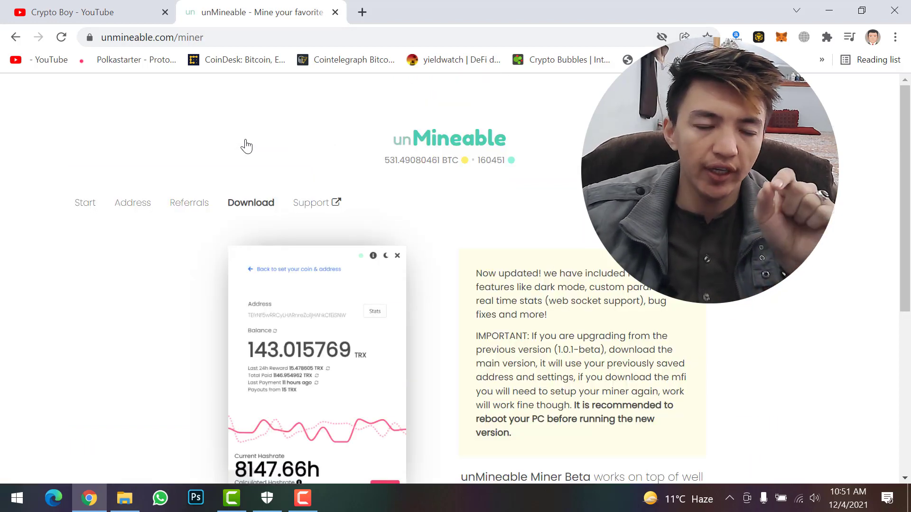
{"action": "scroll", "coordinate": [321, 203], "scroll_direction": "down", "scroll_amount": 6}
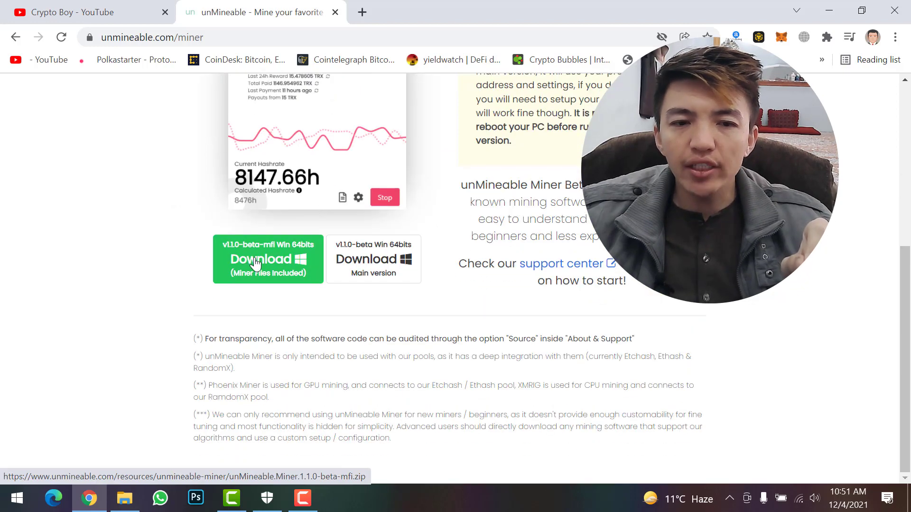
{"action": "right_click", "coordinate": [251, 265]}
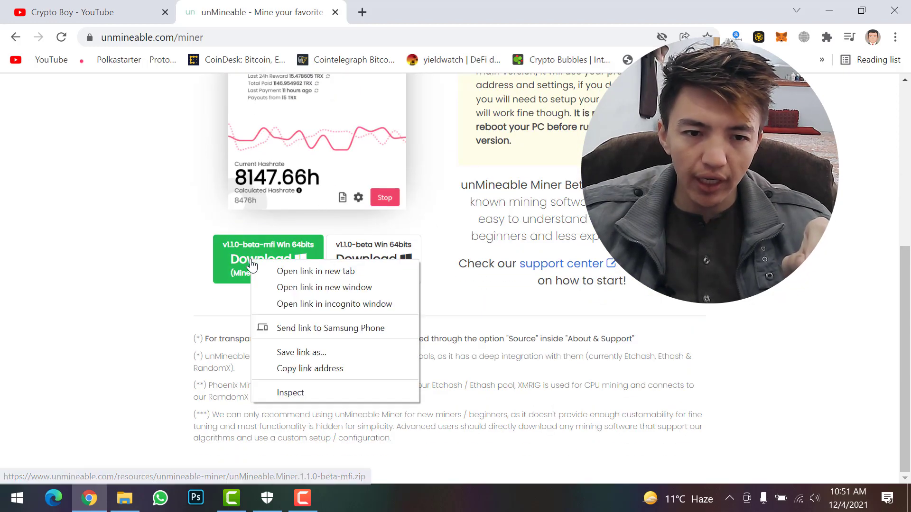
{"action": "left_click", "coordinate": [291, 352]}
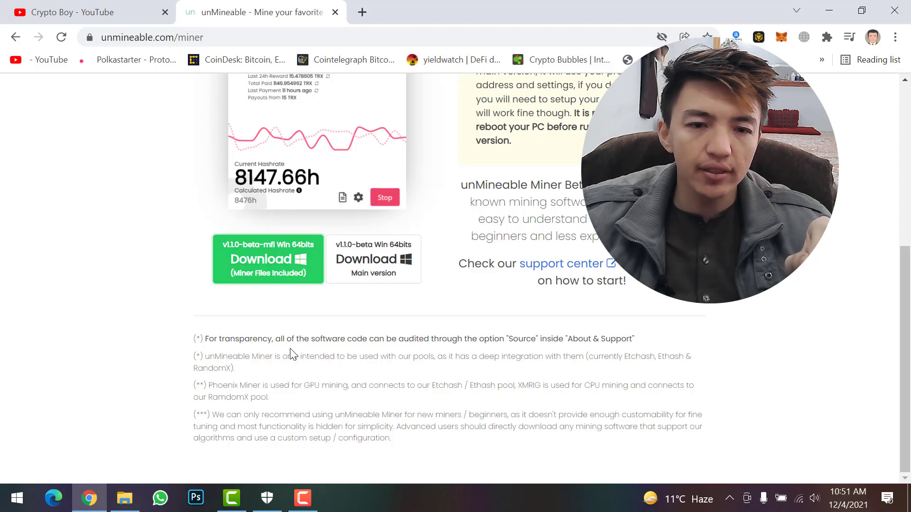
{"action": "left_click", "coordinate": [61, 155]}
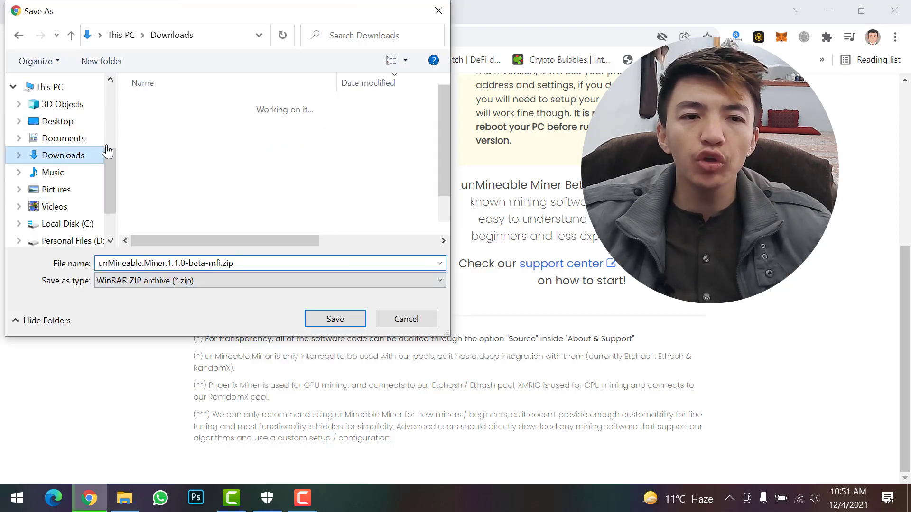
{"action": "double_click", "coordinate": [172, 126]}
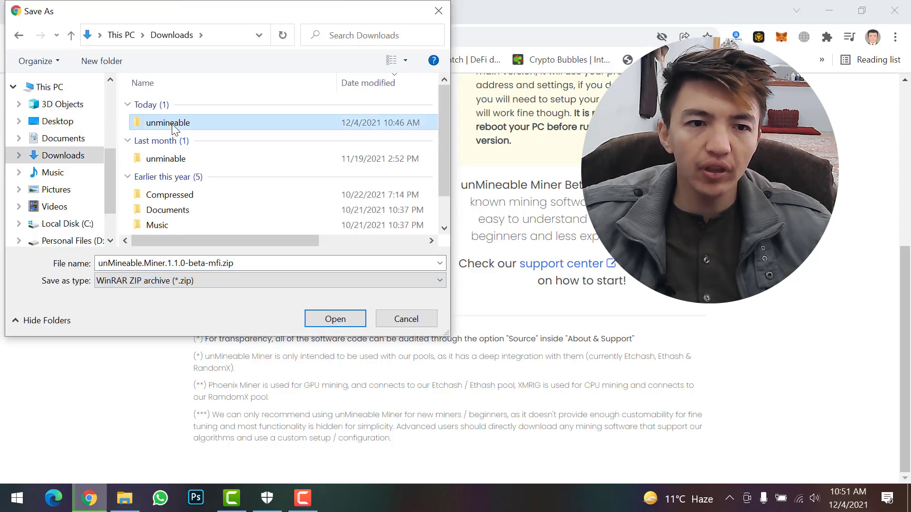
{"action": "left_click", "coordinate": [267, 283]}
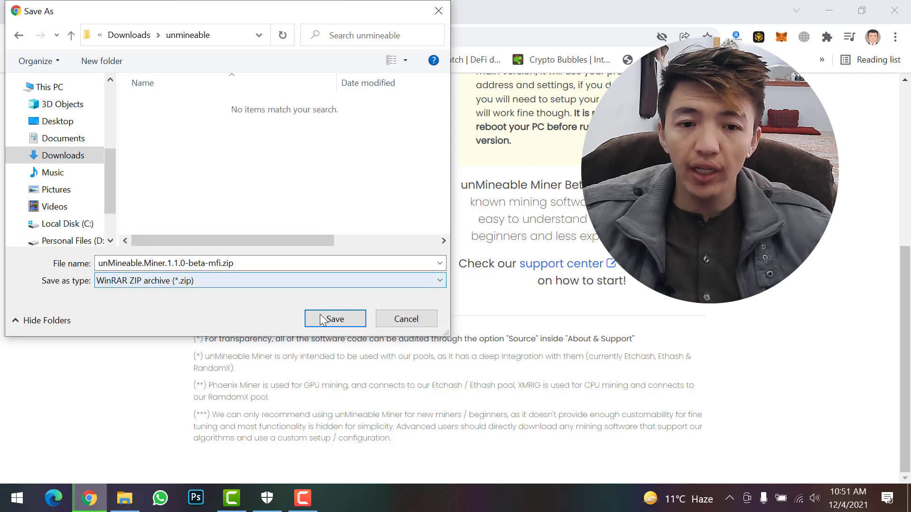
{"action": "left_click", "coordinate": [334, 319]}
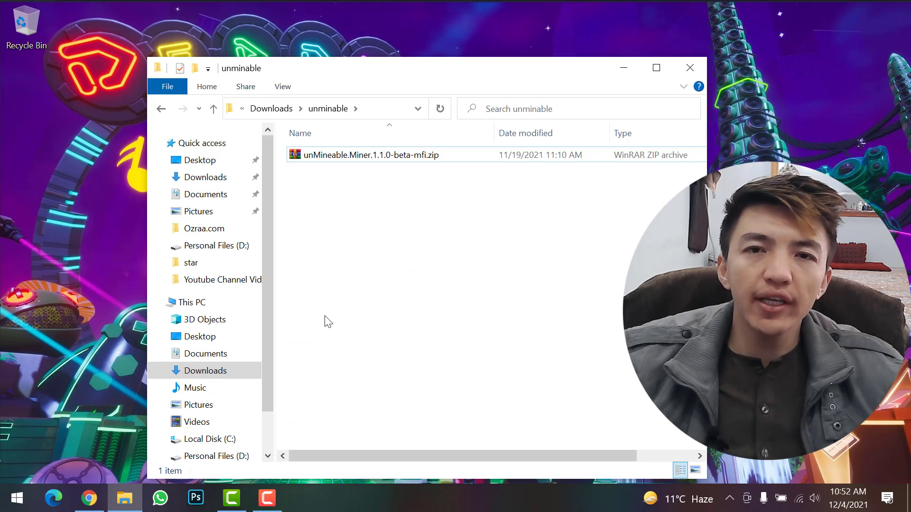
Bring up WinRAR's Extract files dialog for unMineable.Miner.1.1.0-beta-mfi.zip.
{"action": "left_click", "coordinate": [339, 157]}
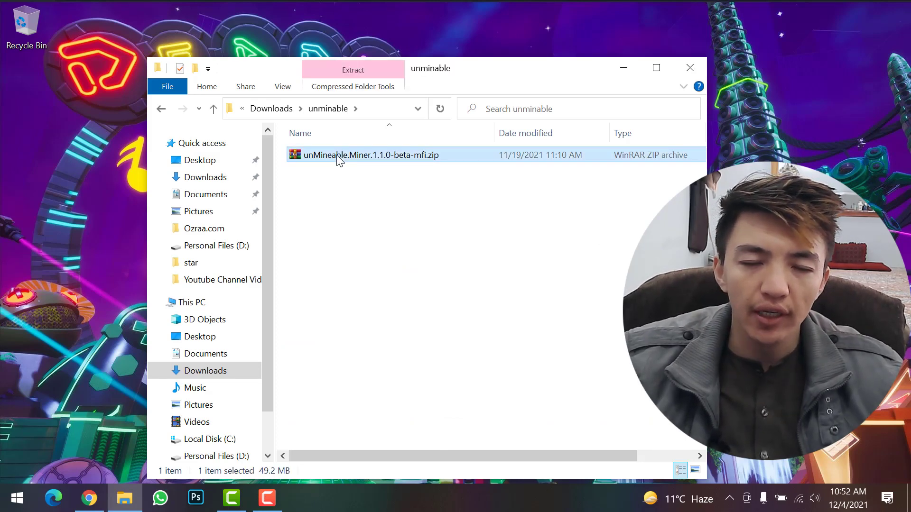
{"action": "right_click", "coordinate": [339, 159]}
{"action": "left_click", "coordinate": [377, 210]}
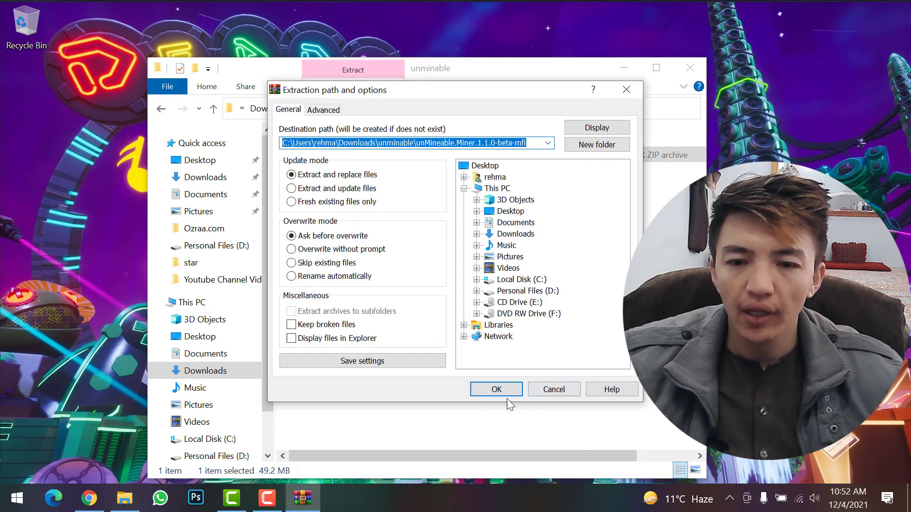
Extract the zip, open the extracted folder and launch unMineable Miner 1.1.0-beta-mfi.exe.
{"action": "left_click", "coordinate": [498, 391]}
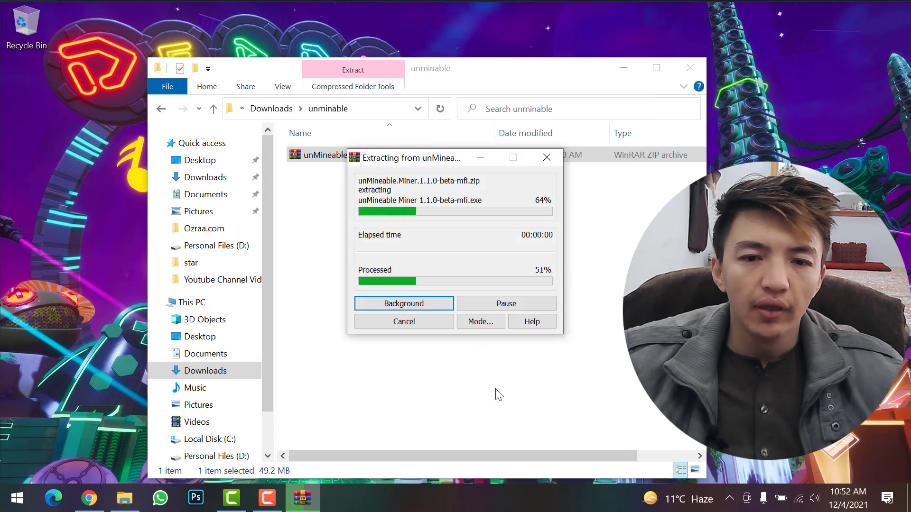
{"action": "left_click", "coordinate": [366, 156]}
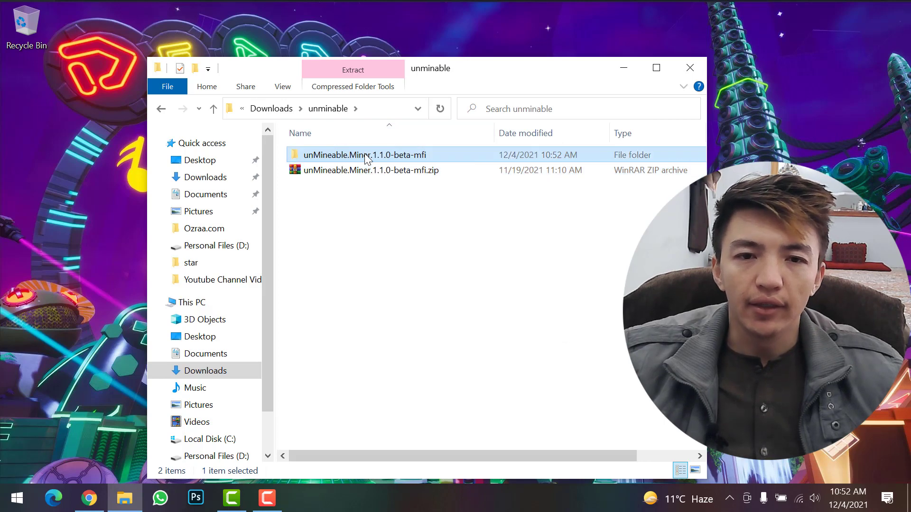
{"action": "double_click", "coordinate": [366, 156]}
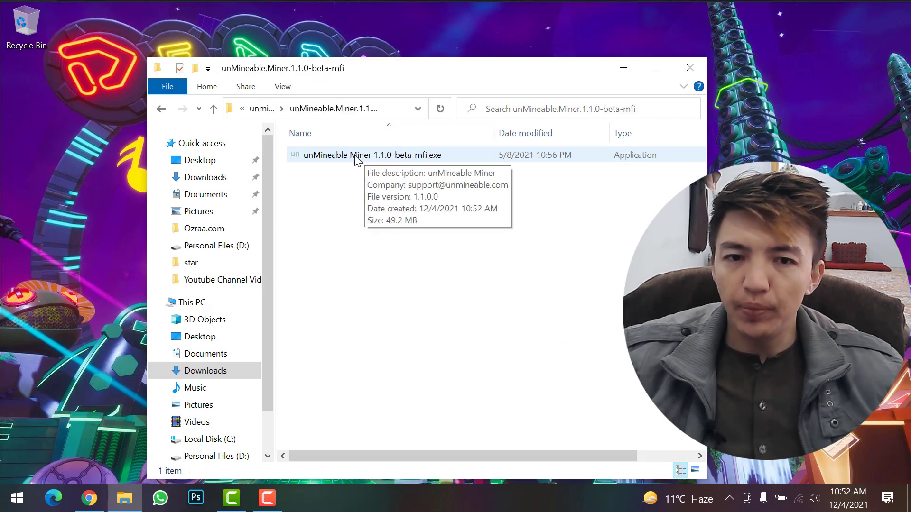
{"action": "left_click", "coordinate": [339, 157]}
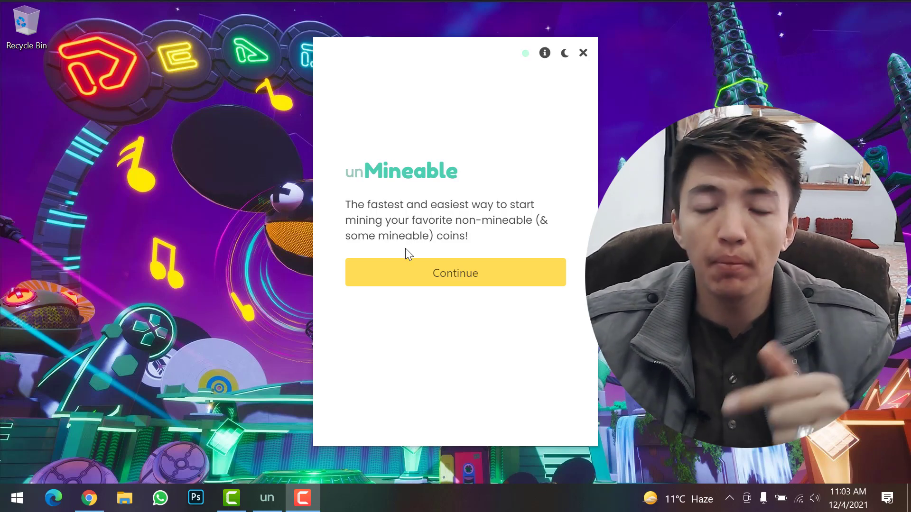
Pass the welcome screen, pick CPU over GPU mining, and continue to coin setup.
{"action": "left_click", "coordinate": [441, 274]}
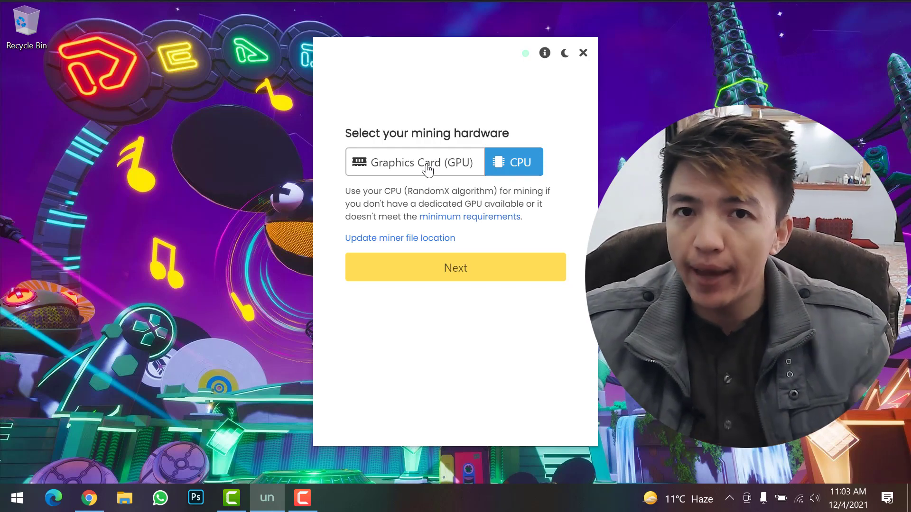
{"action": "left_click", "coordinate": [413, 177]}
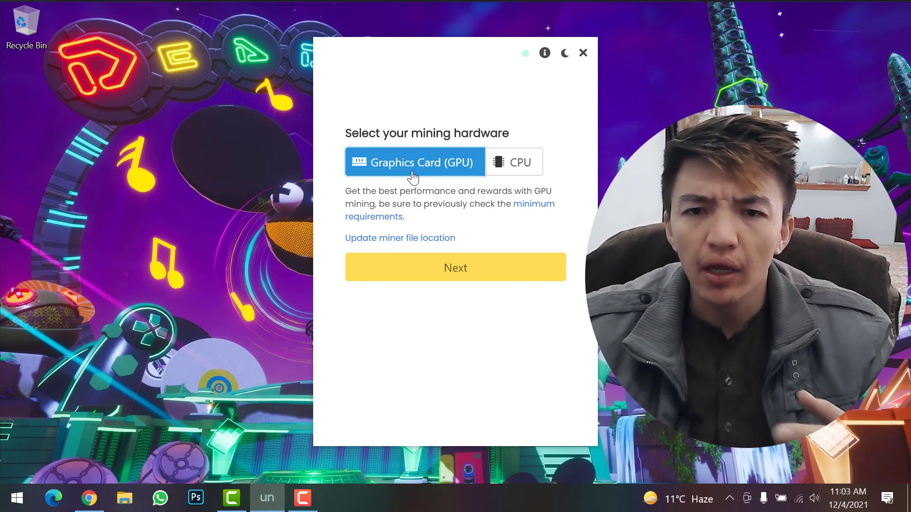
{"action": "left_click", "coordinate": [508, 170]}
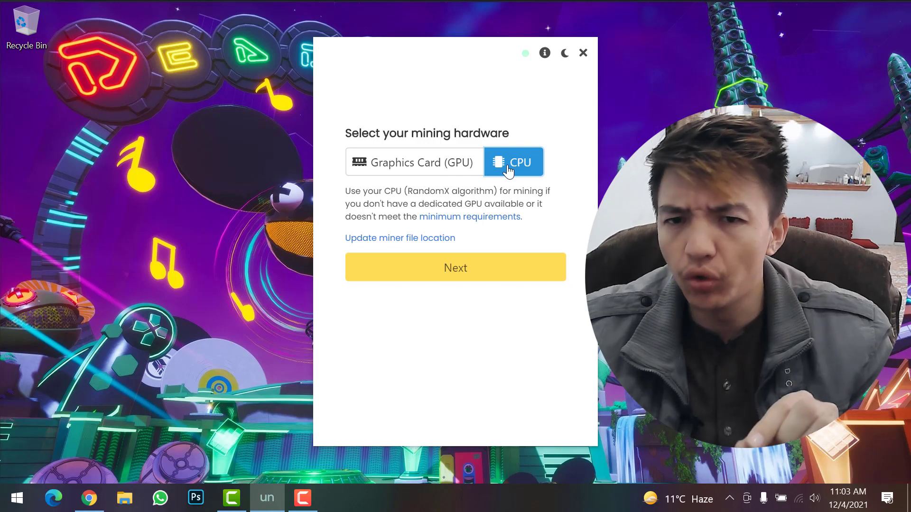
{"action": "left_click", "coordinate": [475, 279]}
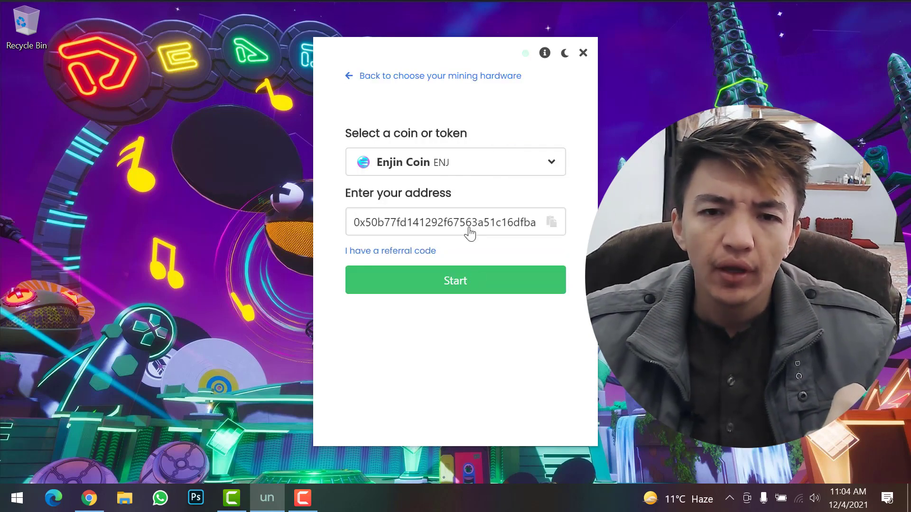
Search the coin list and select SafeMoon as the coin to mine.
{"action": "left_click", "coordinate": [469, 170]}
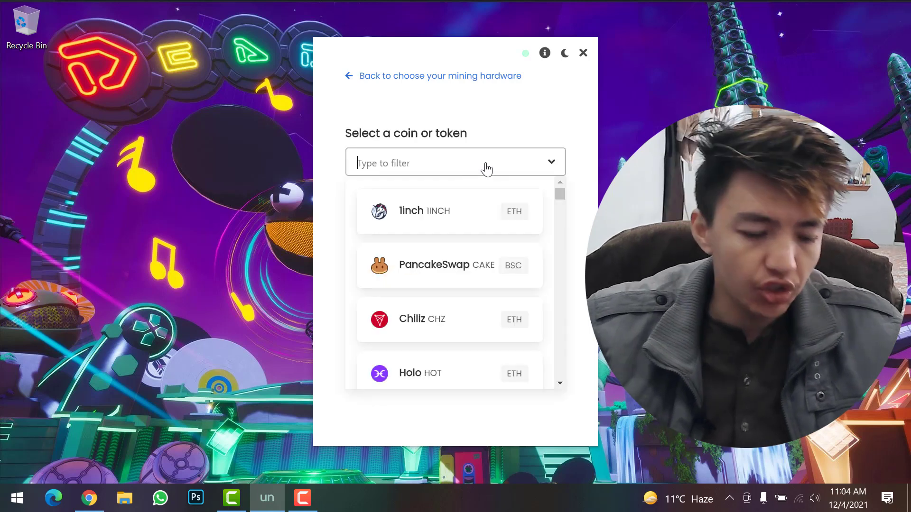
{"action": "type", "text": "safemon"}
{"action": "key", "text": "Return"}
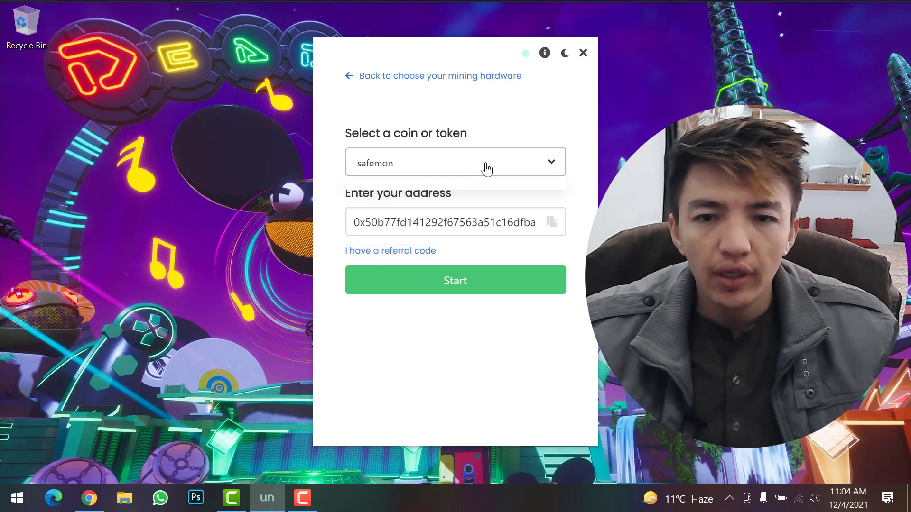
{"action": "left_click", "coordinate": [482, 167]}
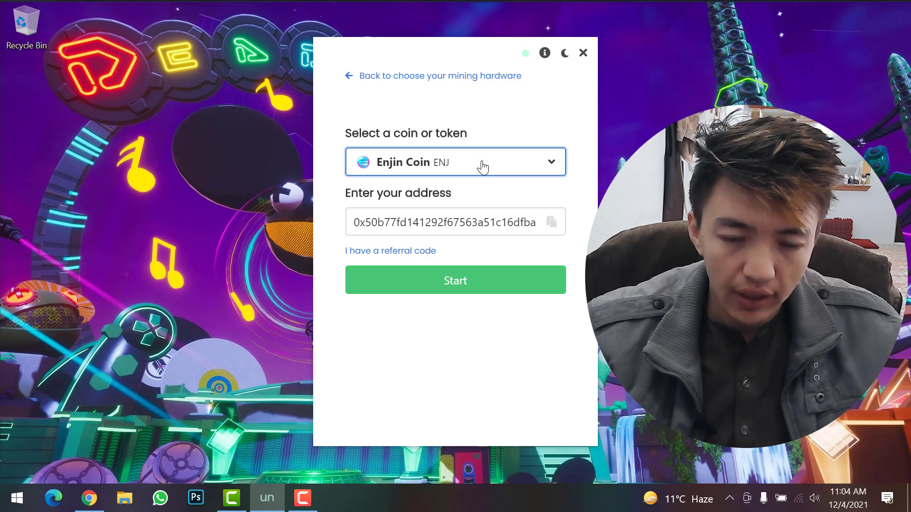
{"action": "left_click", "coordinate": [483, 167]}
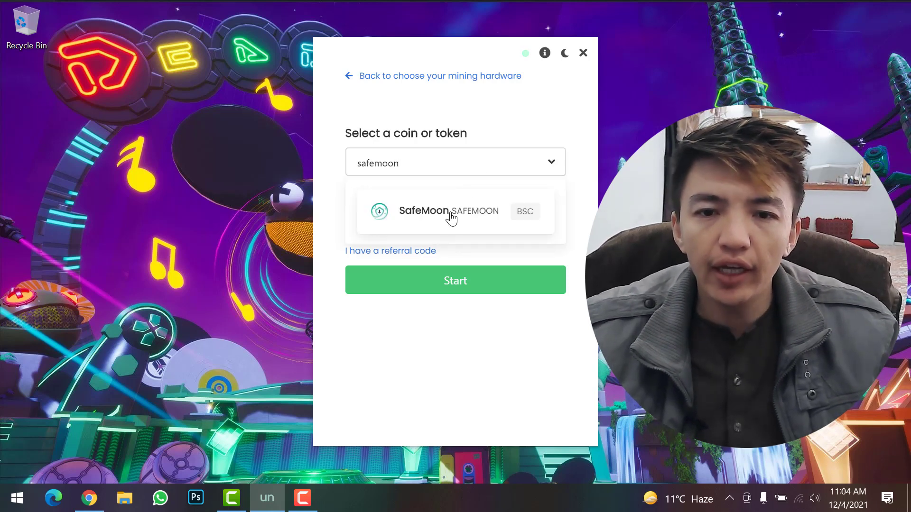
{"action": "left_click", "coordinate": [451, 214]}
Replace the prefilled address with the pasted SafeMoon wallet address.
{"action": "double_click", "coordinate": [478, 220]}
{"action": "key", "text": "BackSpace"}
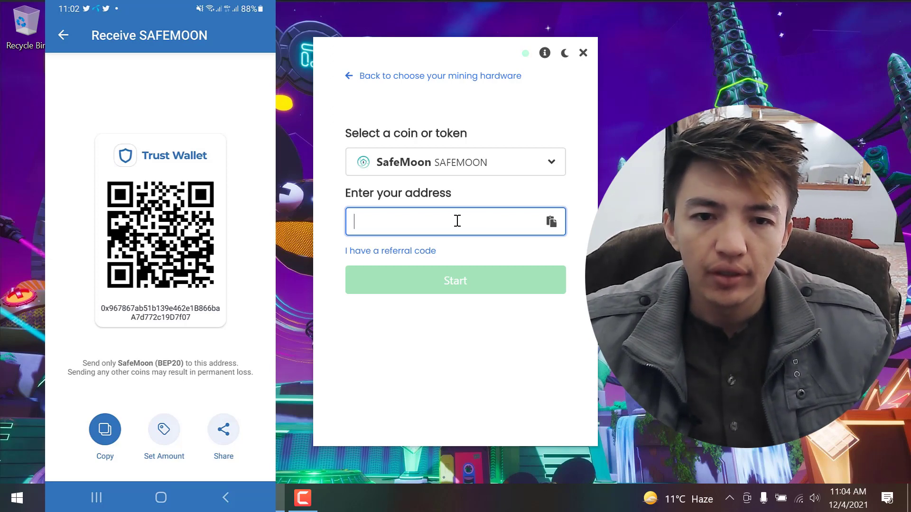
{"action": "type", "text": "0x967867ab51b139e462e1B866baA7d772c19D7f07"}
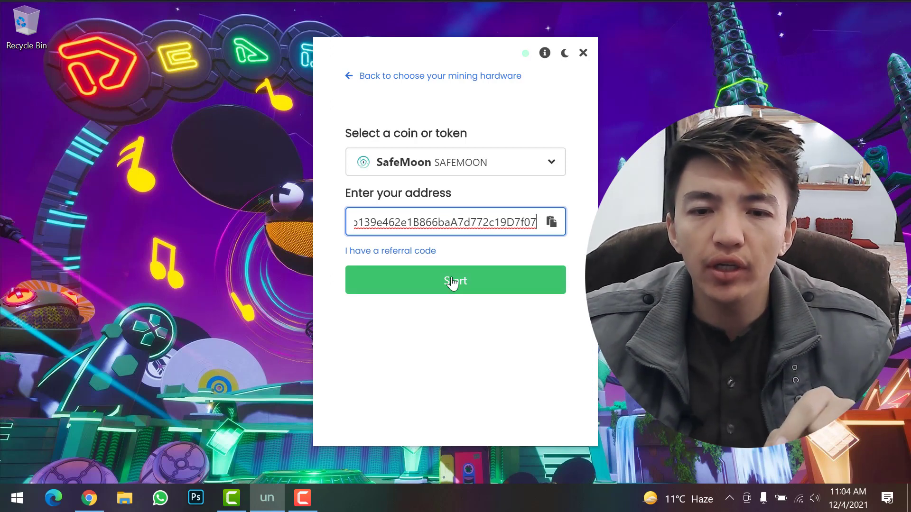
Start mining SafeMoon and highlight the Total Paid amount on the dashboard.
{"action": "left_click", "coordinate": [453, 281]}
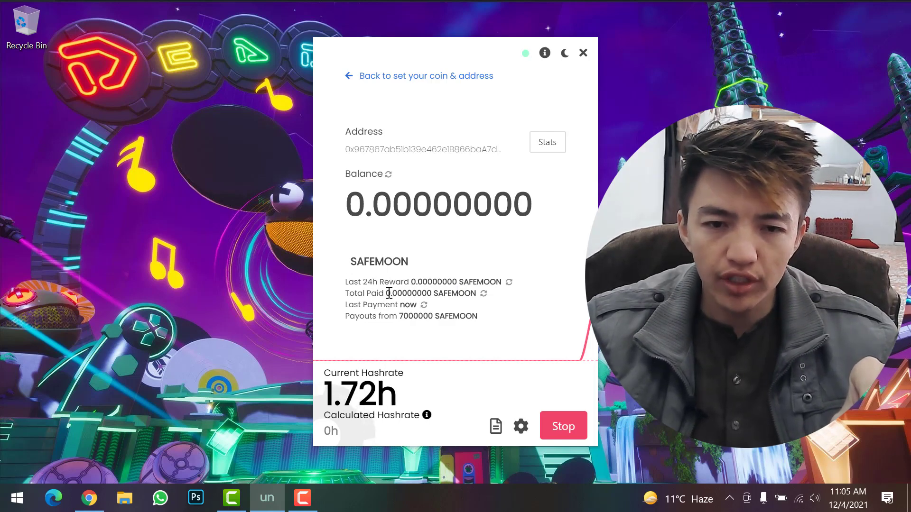
{"action": "left_click_drag", "start_coordinate": [416, 293], "coordinate": [386, 294]}
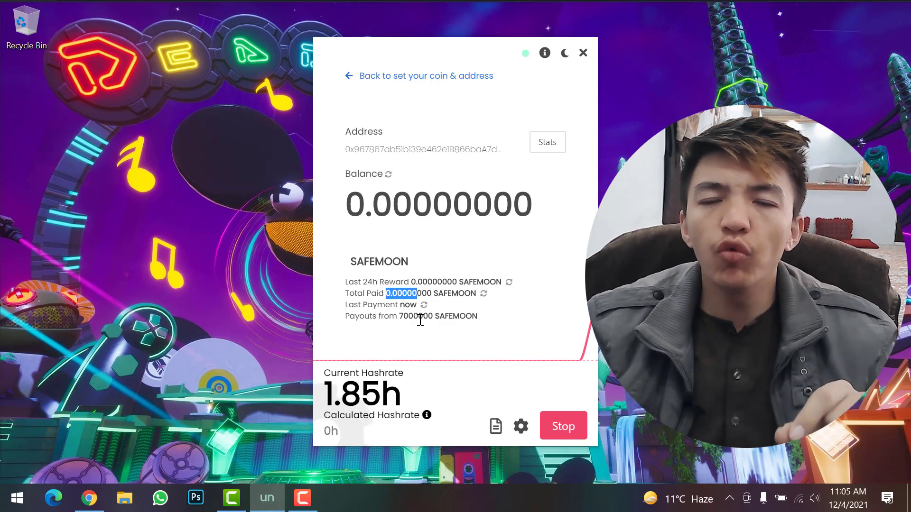
{"action": "left_click", "coordinate": [520, 427]}
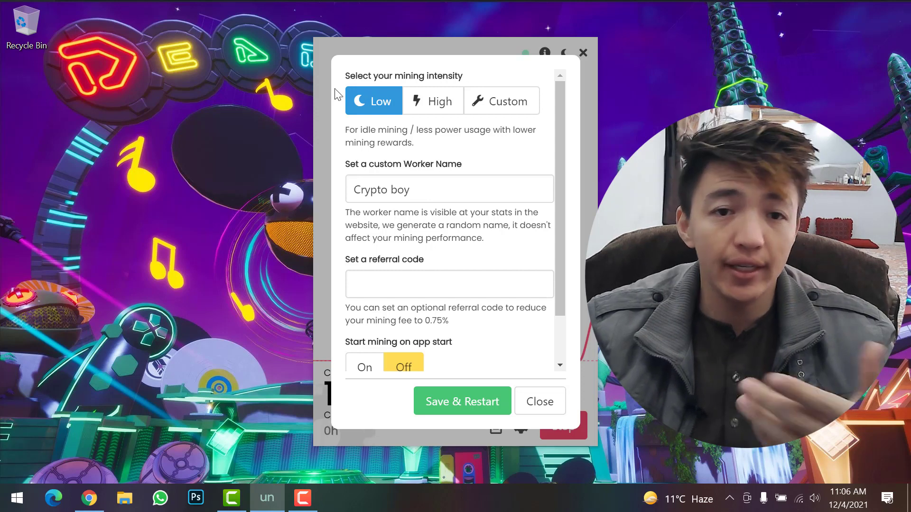
{"action": "left_click", "coordinate": [420, 105]}
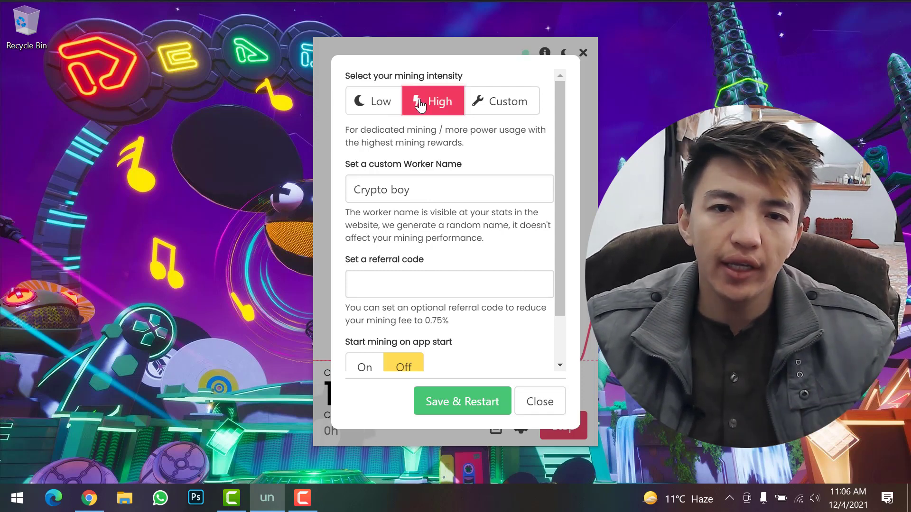
{"action": "left_click", "coordinate": [501, 107]}
{"action": "left_click", "coordinate": [374, 105]}
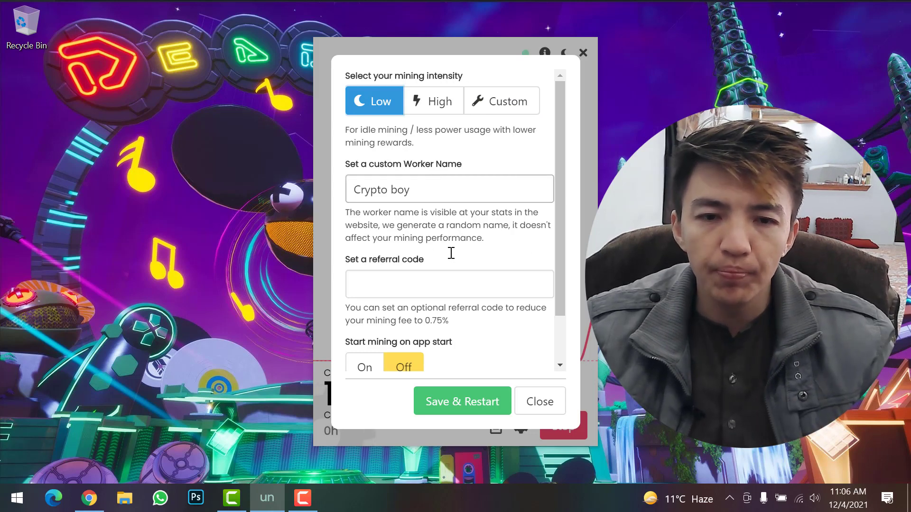
{"action": "scroll", "coordinate": [460, 258], "scroll_direction": "down", "scroll_amount": 1}
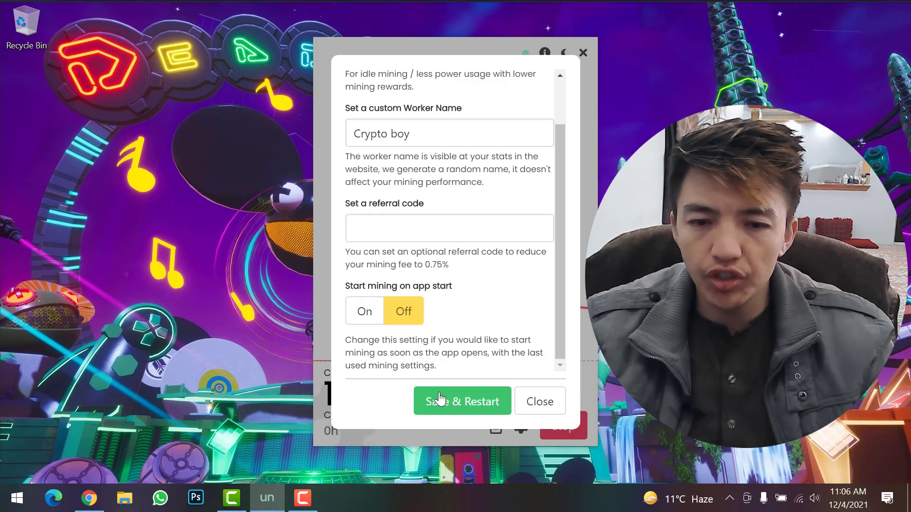
{"action": "left_click", "coordinate": [550, 407]}
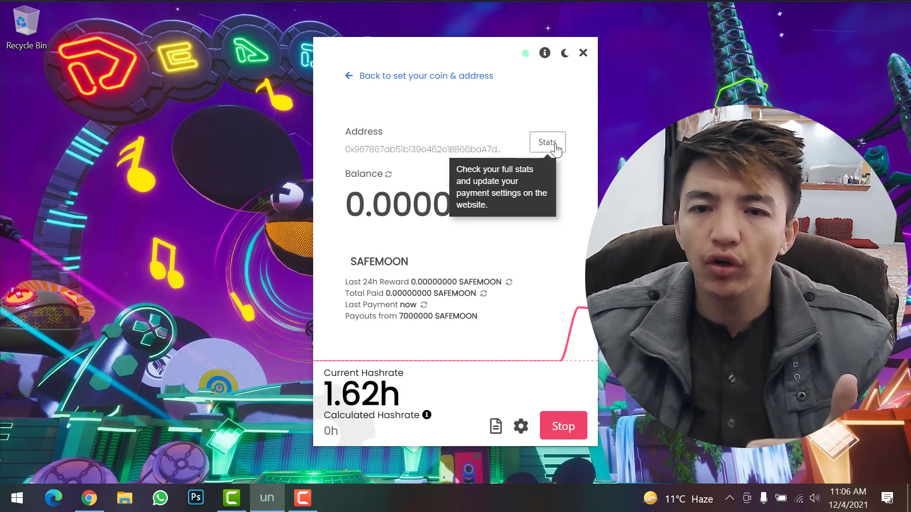
{"action": "left_click", "coordinate": [545, 143]}
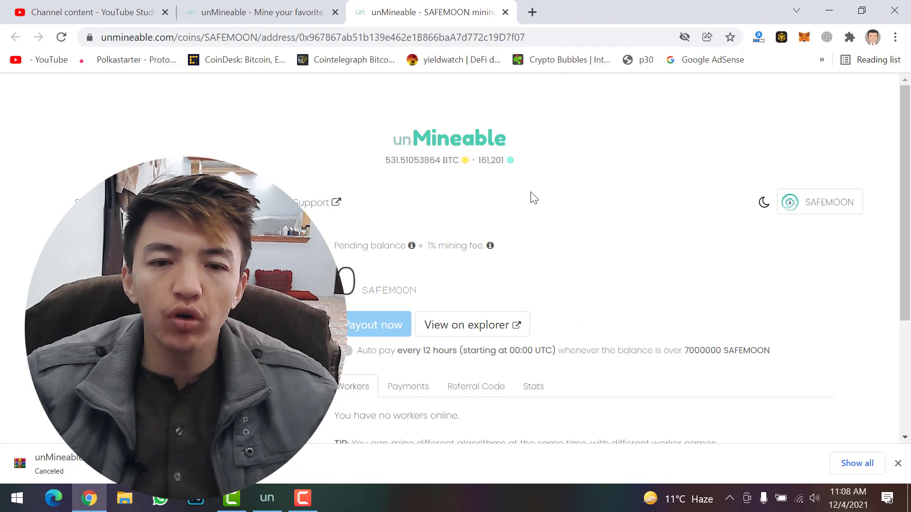
View the SafeMoon address page's Payments, Referral Code and Stats tabs, ending on Stats.
{"action": "scroll", "coordinate": [536, 198], "scroll_direction": "down", "scroll_amount": 3}
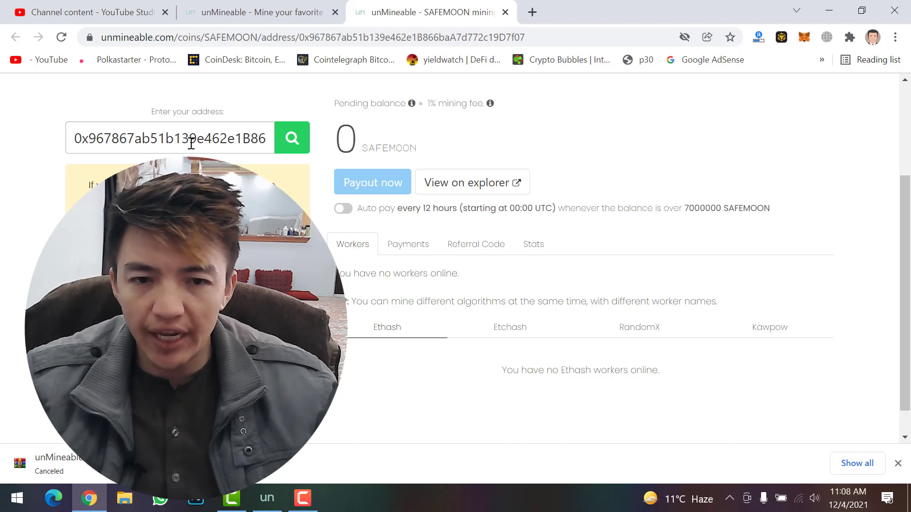
{"action": "left_click", "coordinate": [415, 252]}
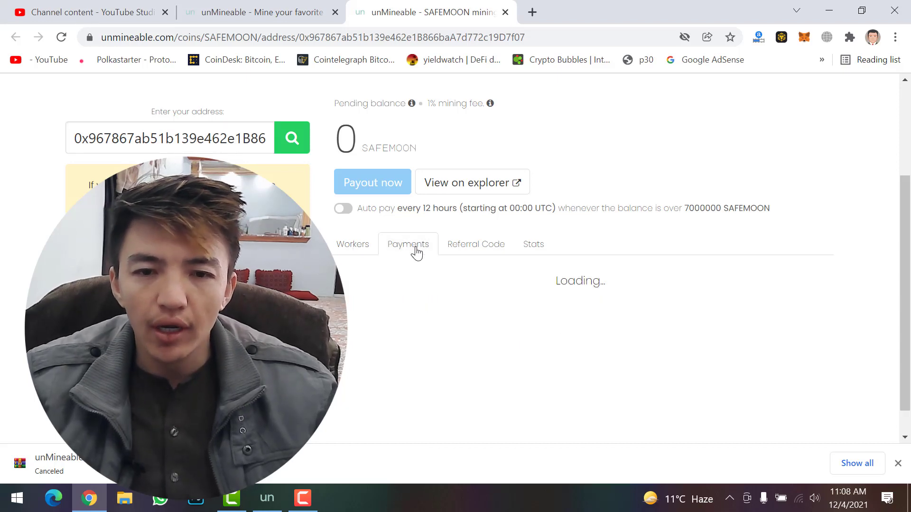
{"action": "left_click", "coordinate": [471, 249]}
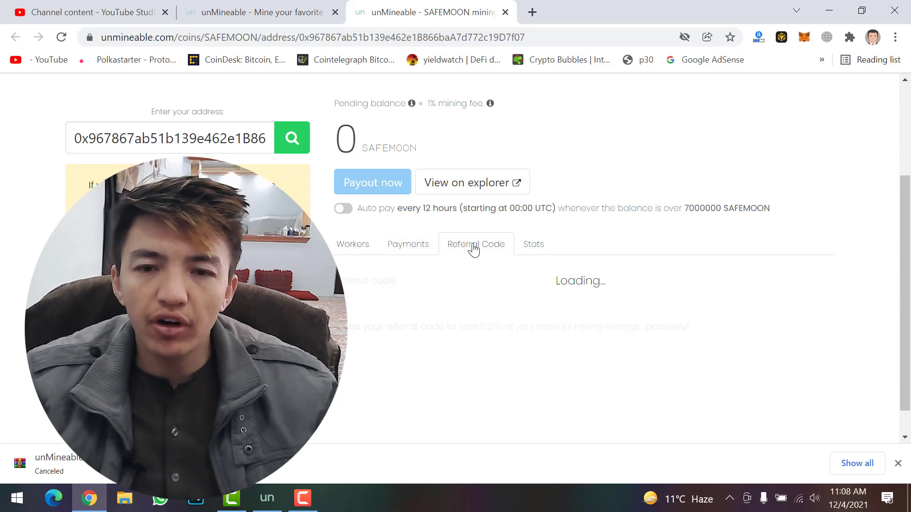
{"action": "left_click", "coordinate": [531, 252]}
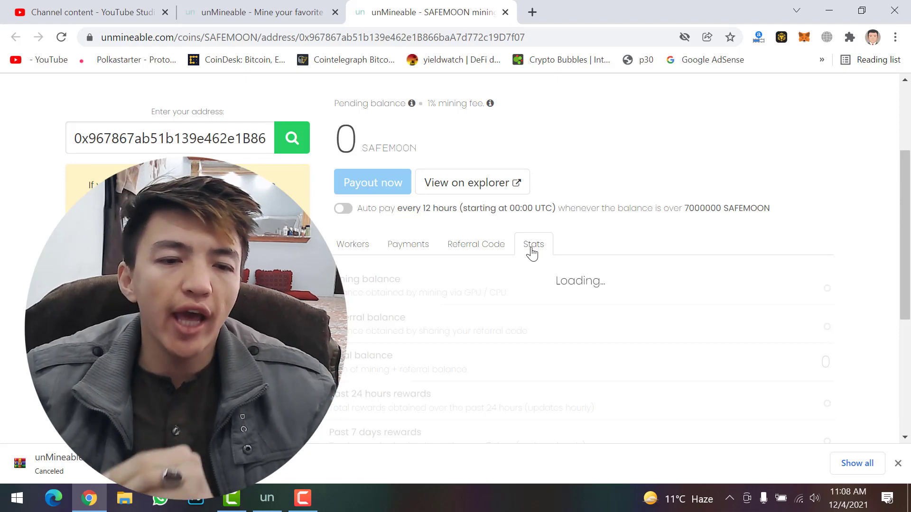
{"action": "scroll", "coordinate": [577, 247], "scroll_direction": "up", "scroll_amount": 3}
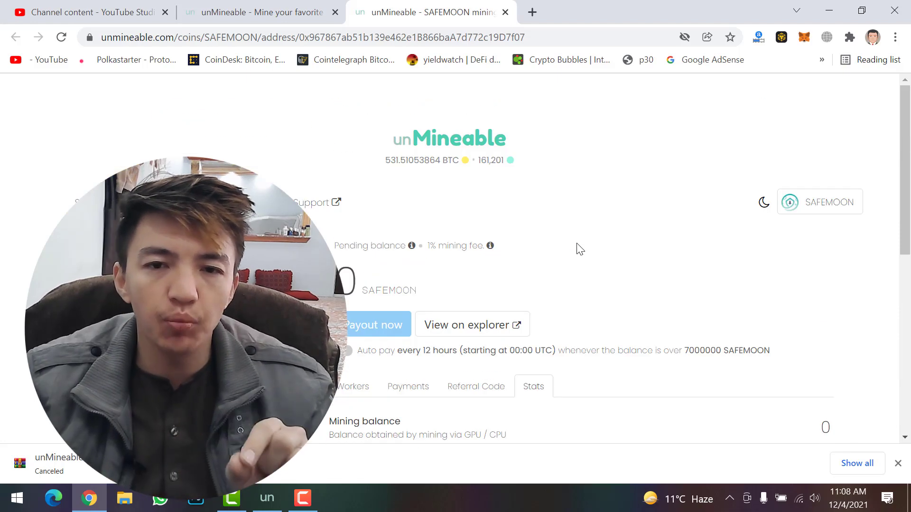